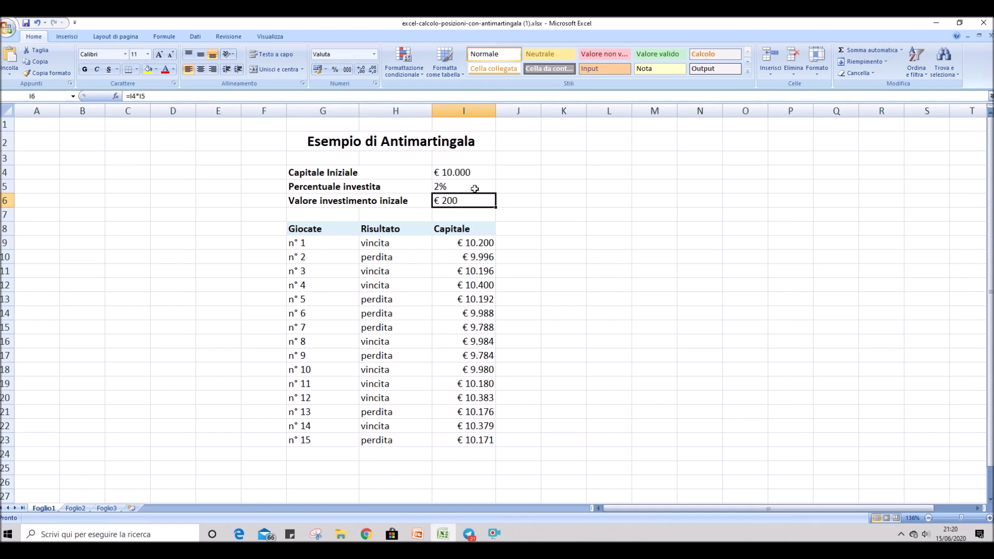
Examine the initial capital, the invested percentage, the table headings and the result formula of play n° 1
click(470, 187)
click(472, 175)
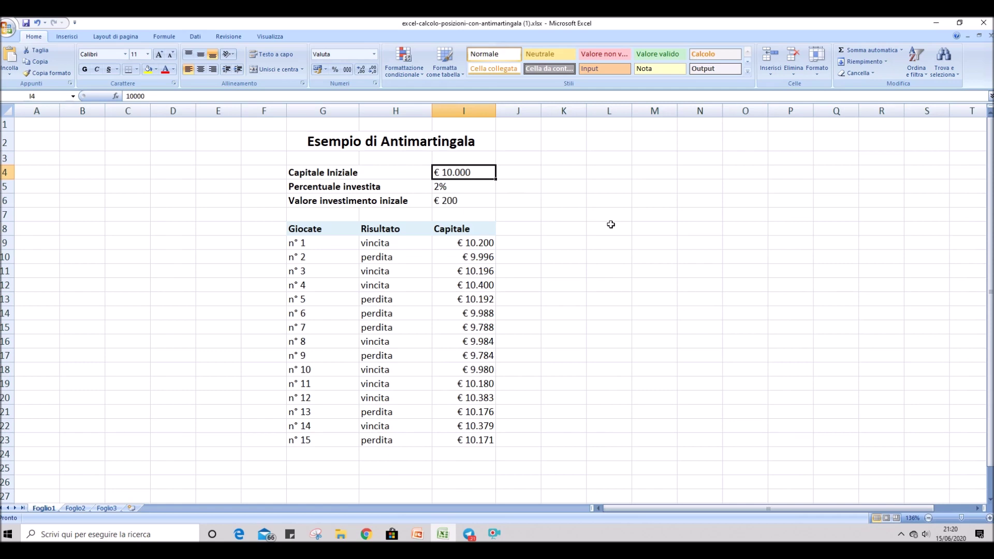
click(332, 230)
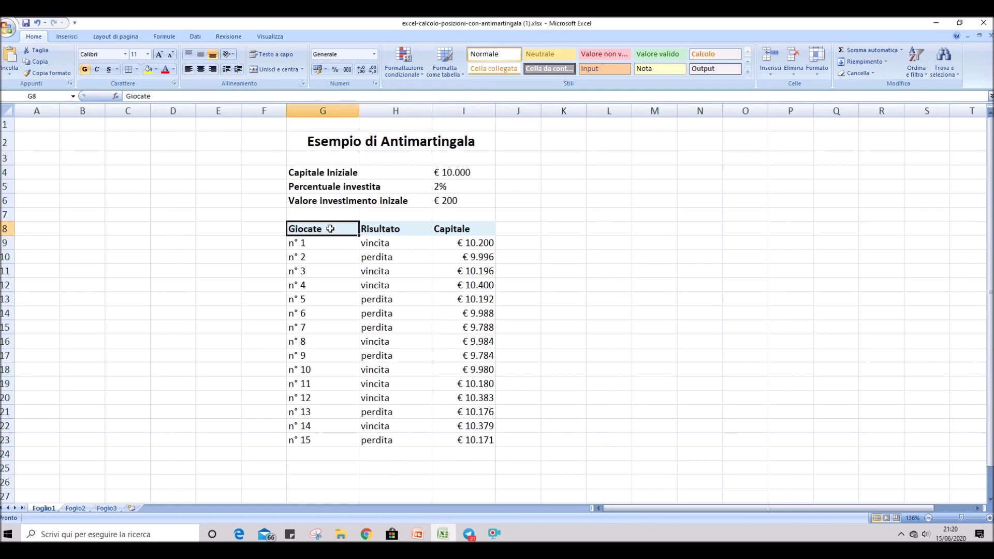
click(397, 230)
click(448, 234)
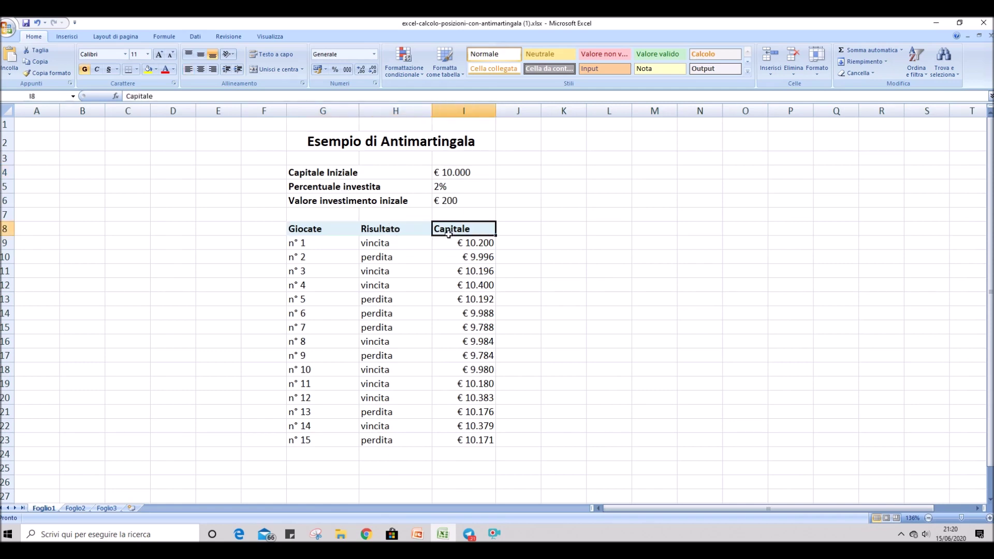
click(330, 244)
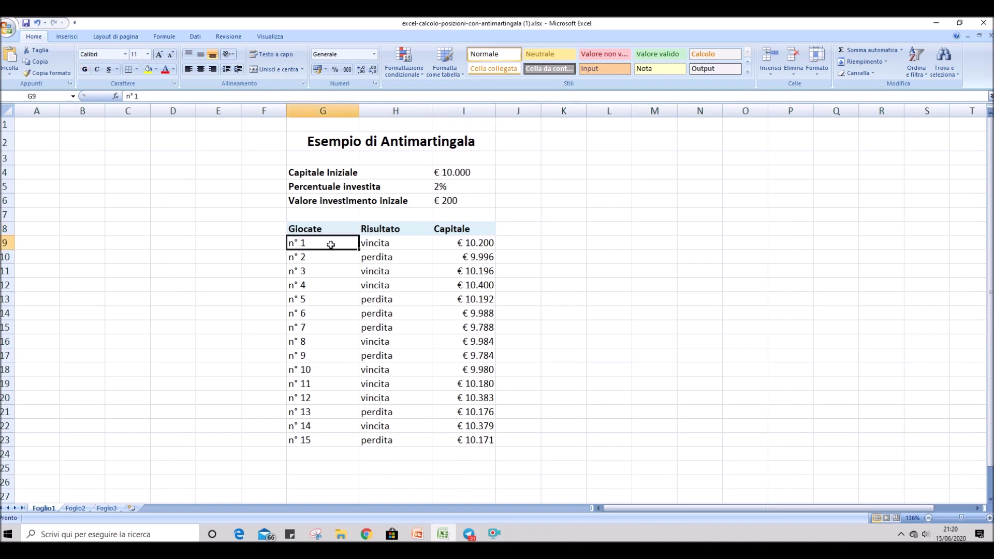
click(387, 246)
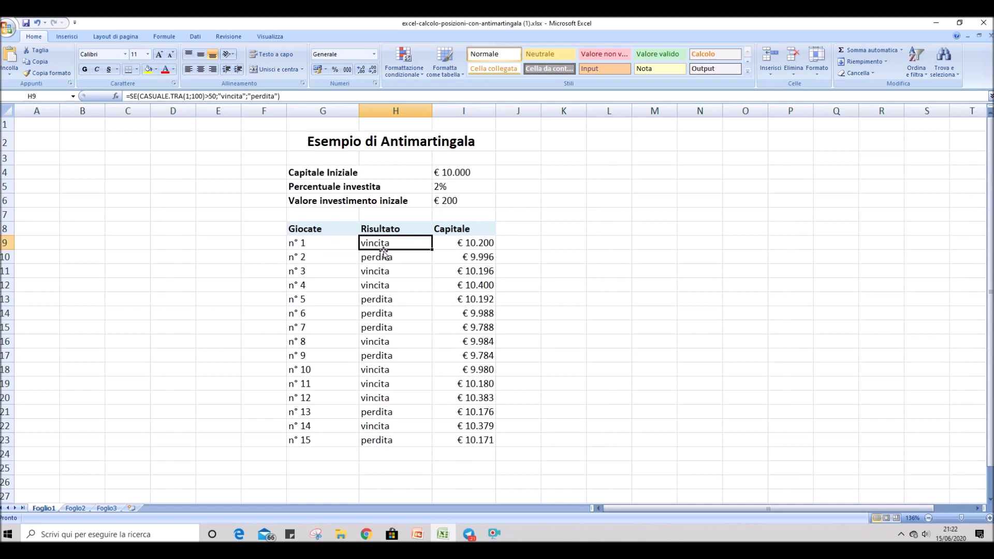
click(405, 256)
click(403, 247)
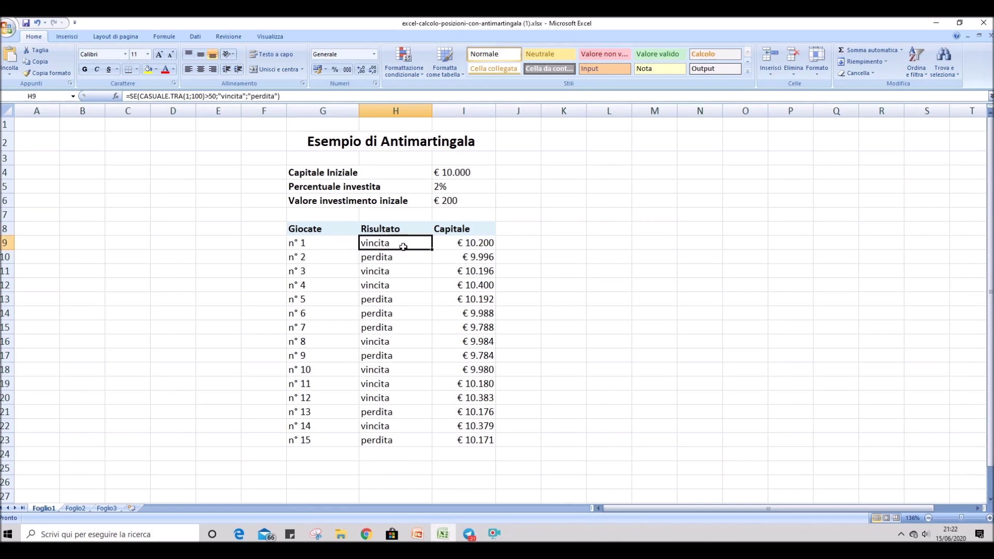
Compare the results and Capitale formulas of plays n° 1 and n° 2 in cells I9 and I10
click(478, 248)
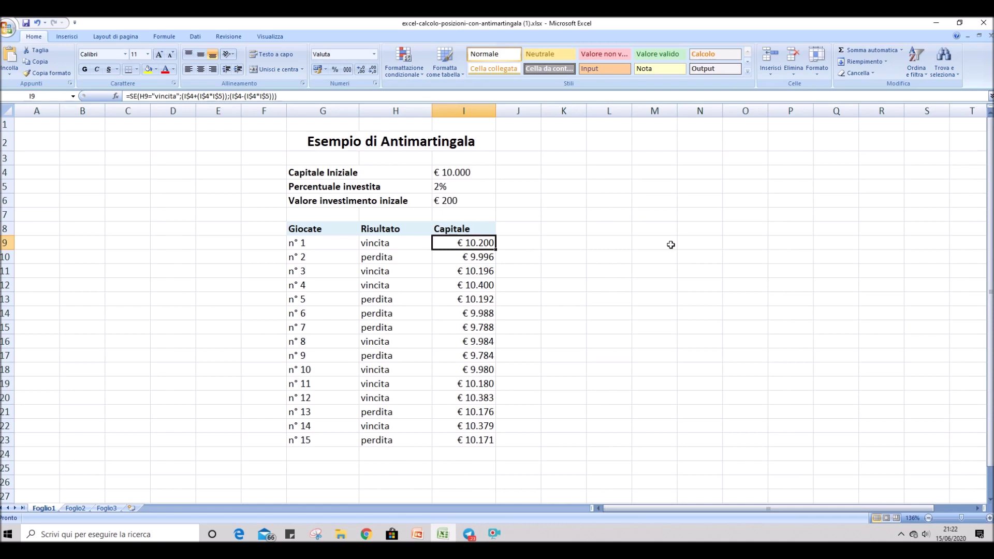
click(400, 257)
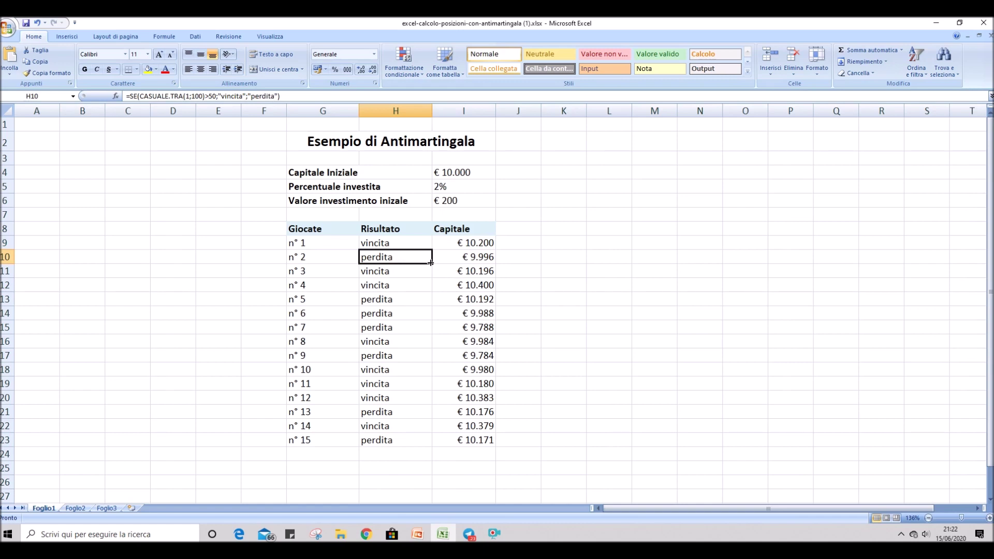
click(378, 244)
click(330, 258)
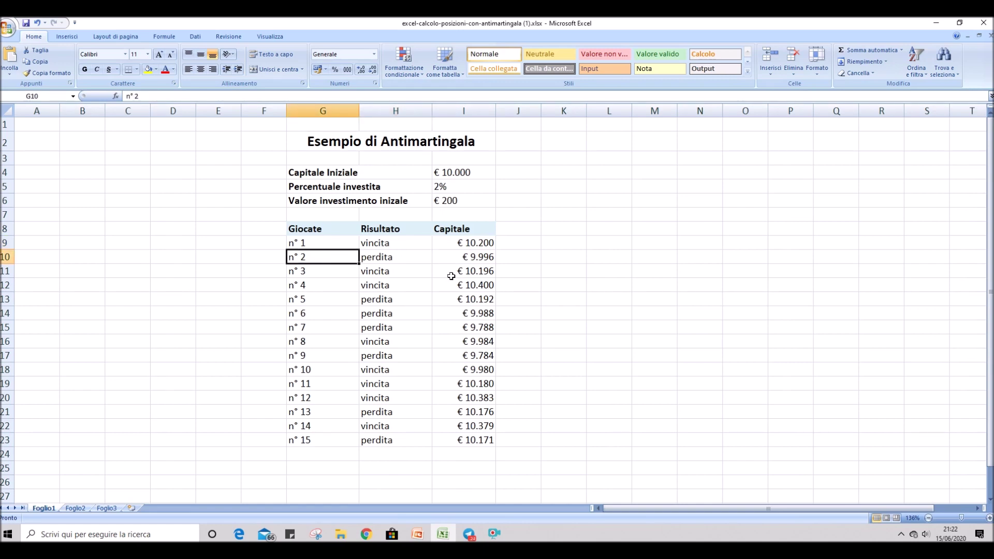
click(470, 244)
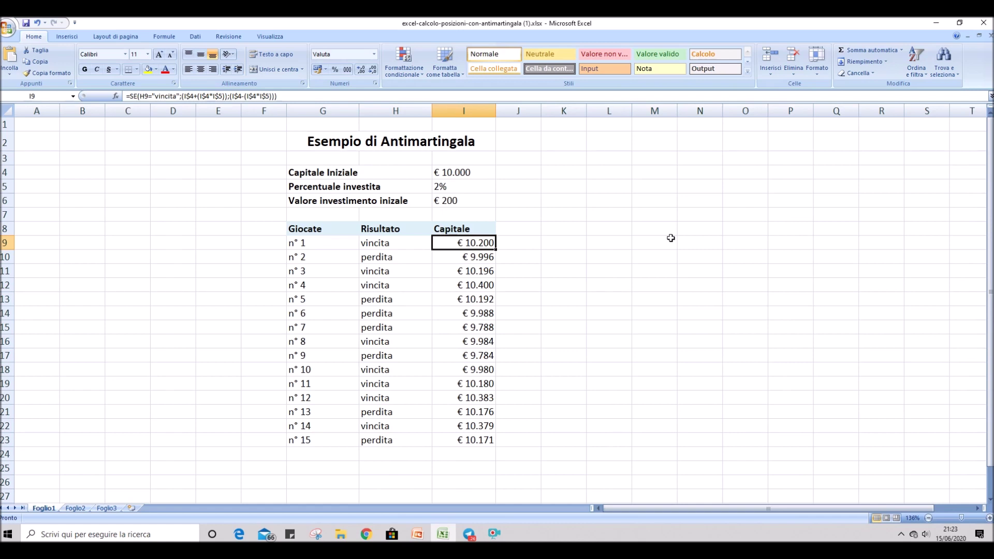
click(475, 259)
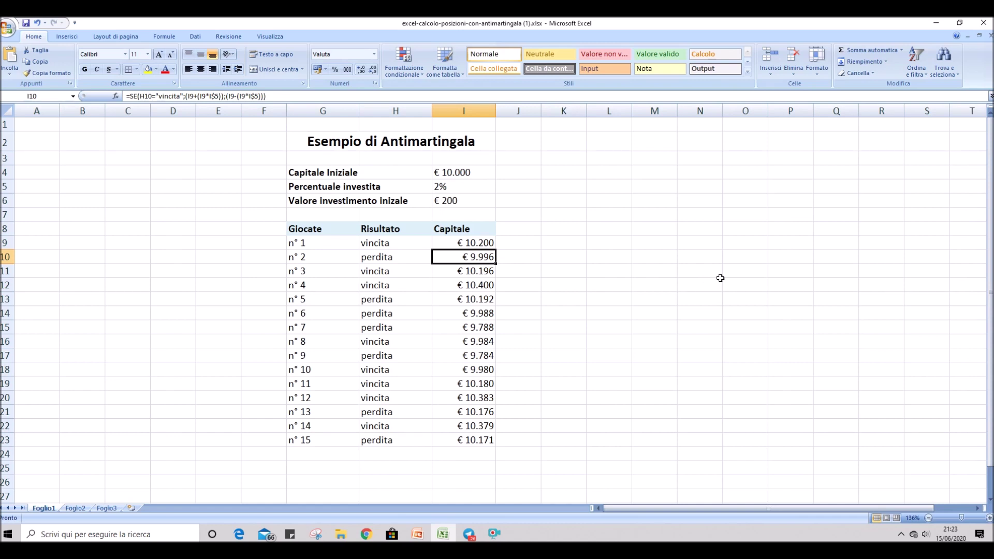
click(448, 241)
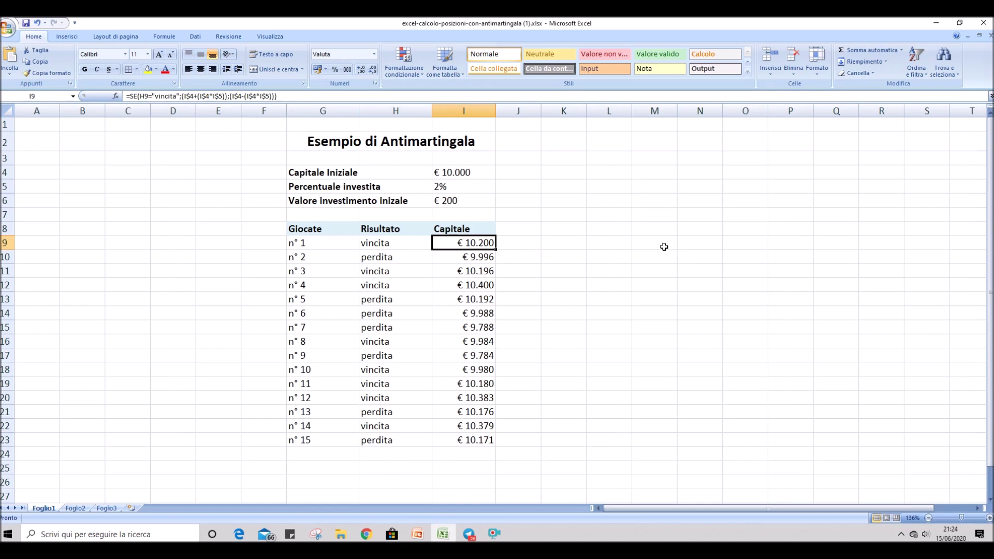
click(490, 257)
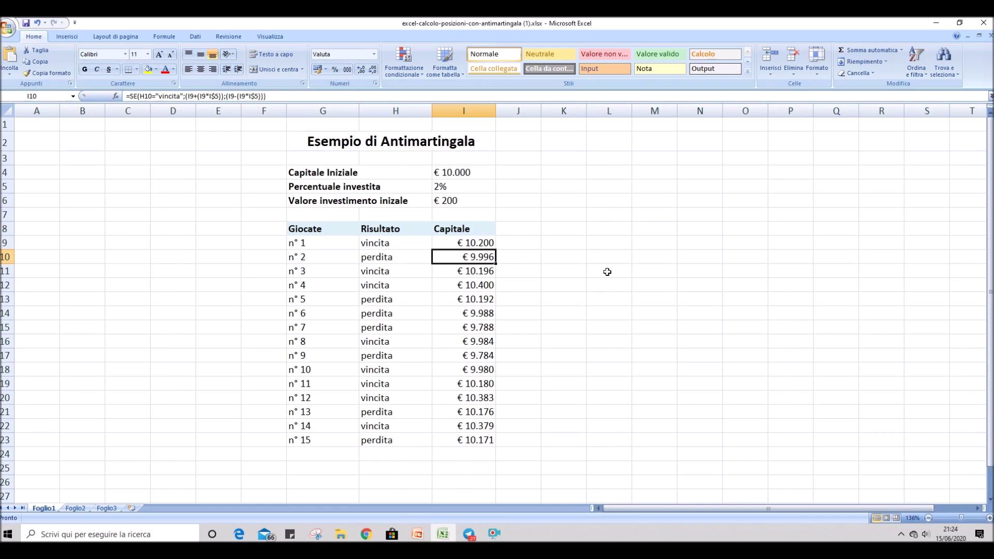
Examine the result and capital of plays n° 3 and n° 4 in rows 11 and 12
click(477, 267)
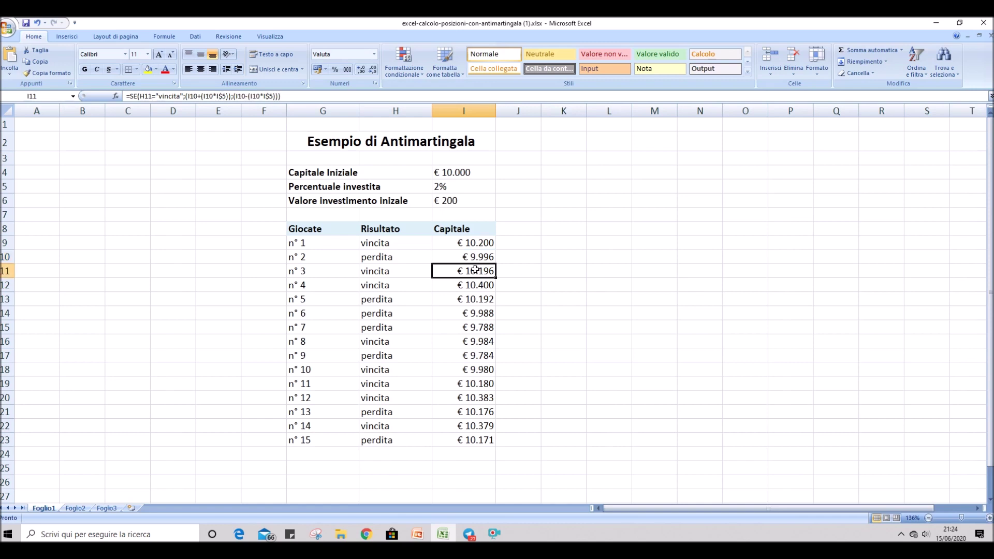
click(398, 274)
click(299, 275)
click(407, 273)
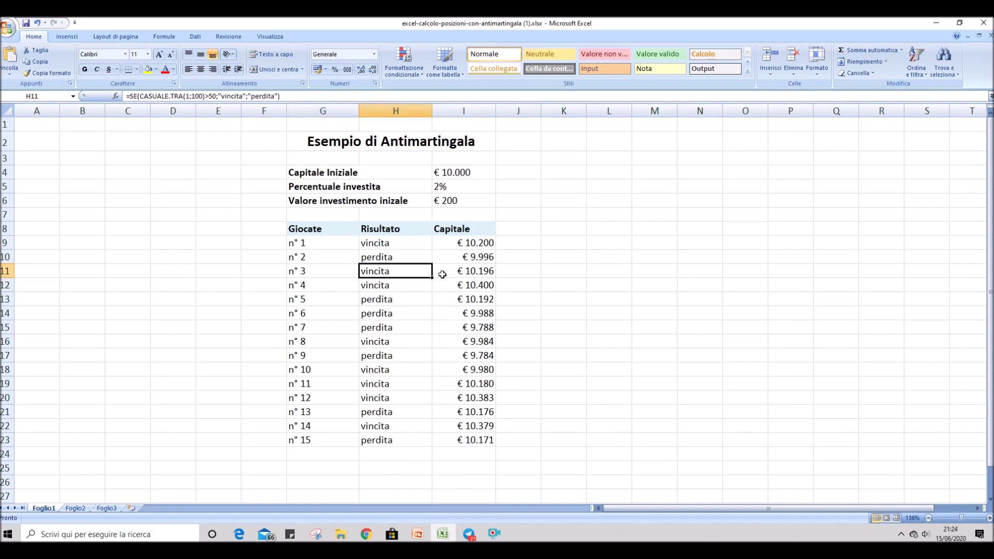
click(437, 273)
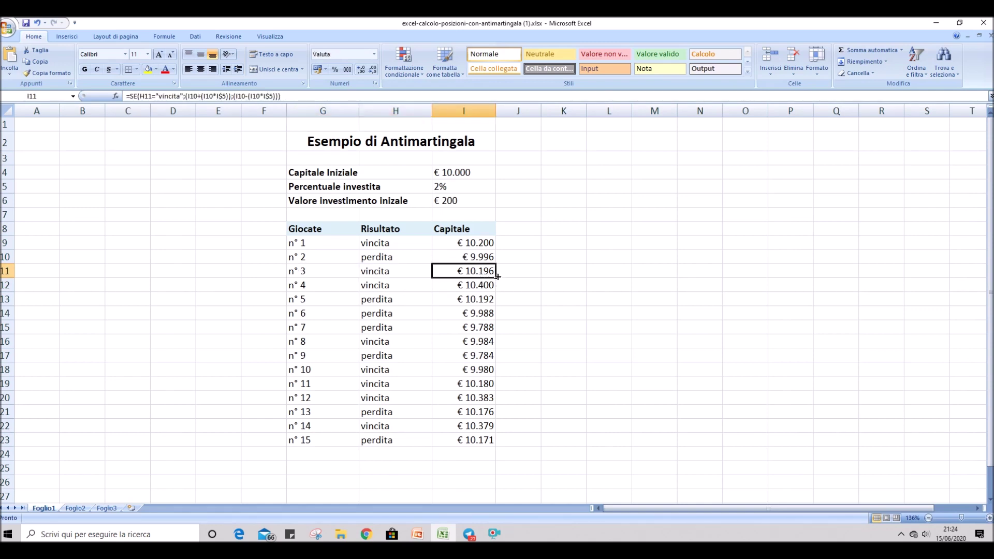
click(290, 286)
click(461, 284)
click(491, 271)
click(458, 286)
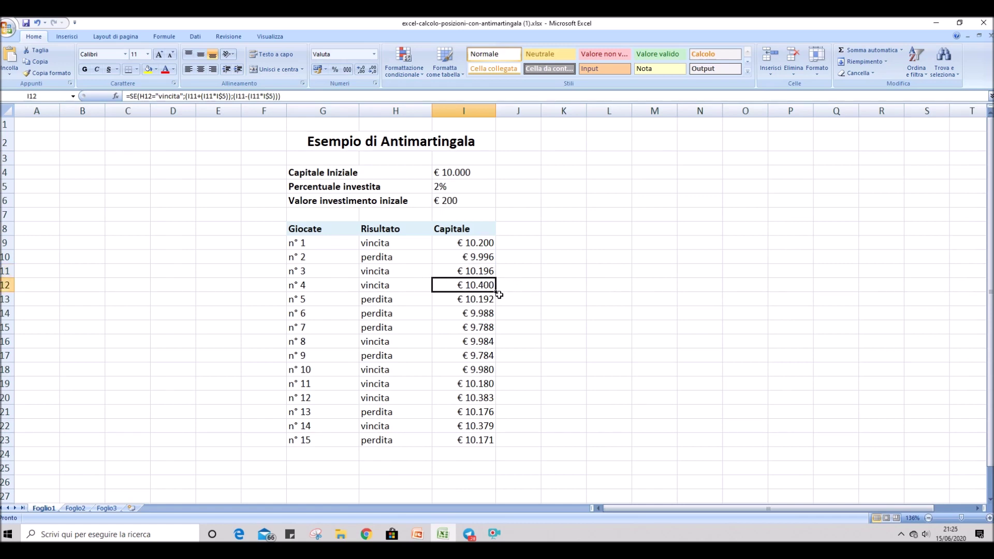
Follow how the capital evolves from play n° 5 to play n° 14 in the Capitale column
click(473, 301)
click(493, 312)
click(500, 326)
click(490, 327)
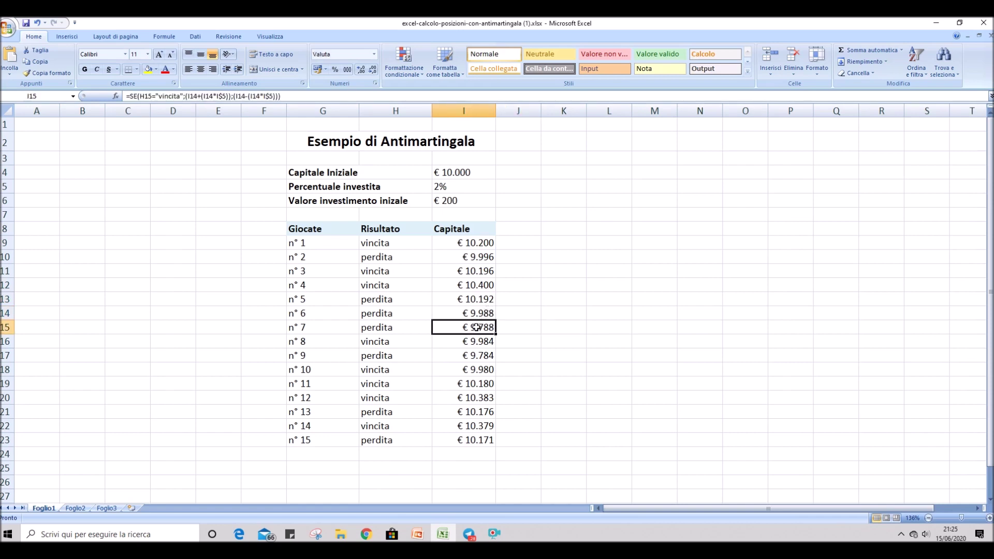
click(331, 346)
click(366, 347)
click(499, 346)
click(492, 343)
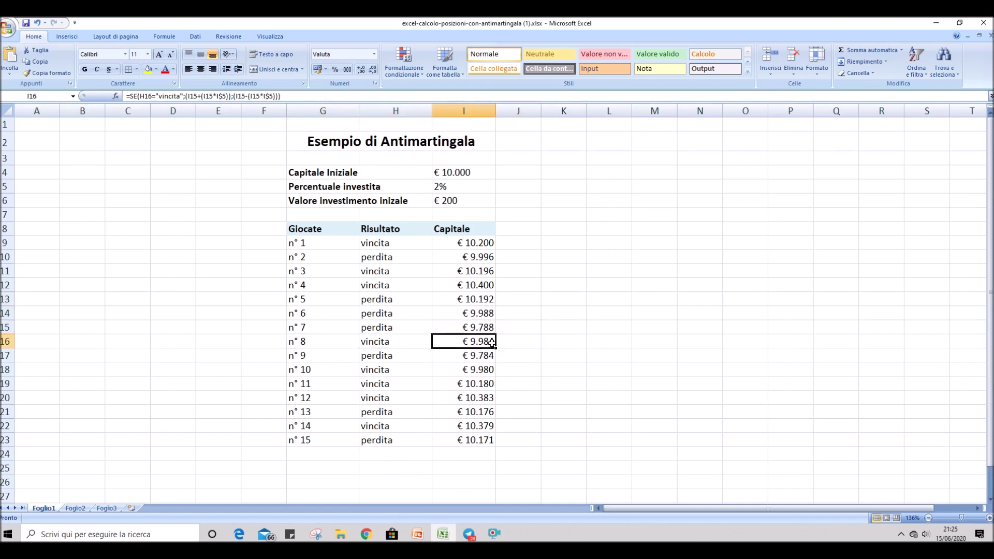
click(484, 371)
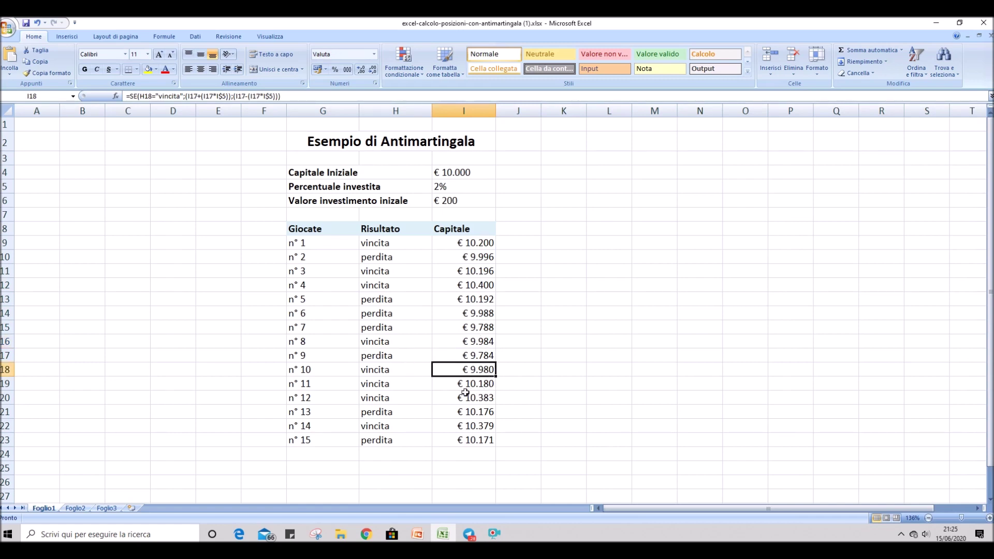
click(478, 426)
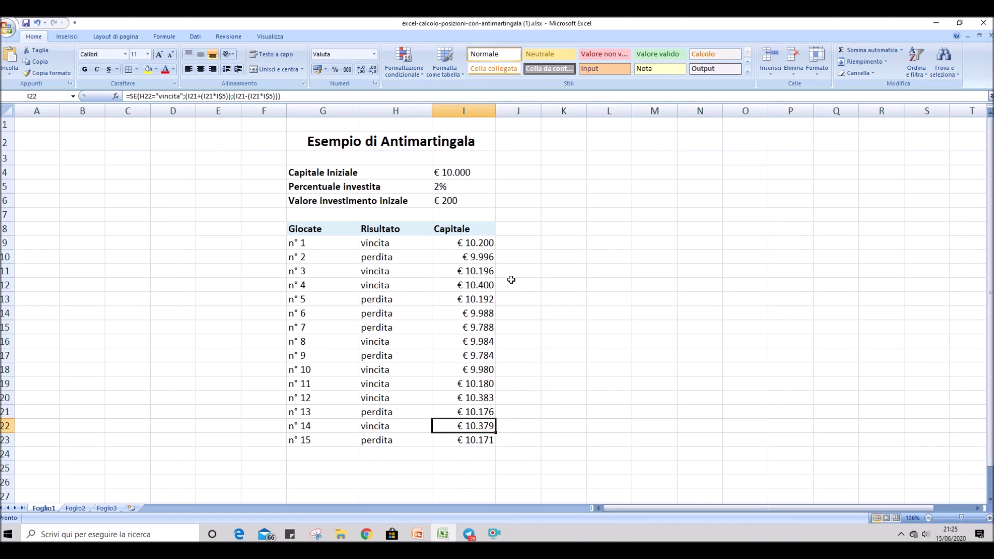
Compare the capital after plays n° 4, n° 14 and n° 15, and review the play sequence up to the final capital
click(491, 284)
click(486, 434)
click(487, 429)
click(491, 440)
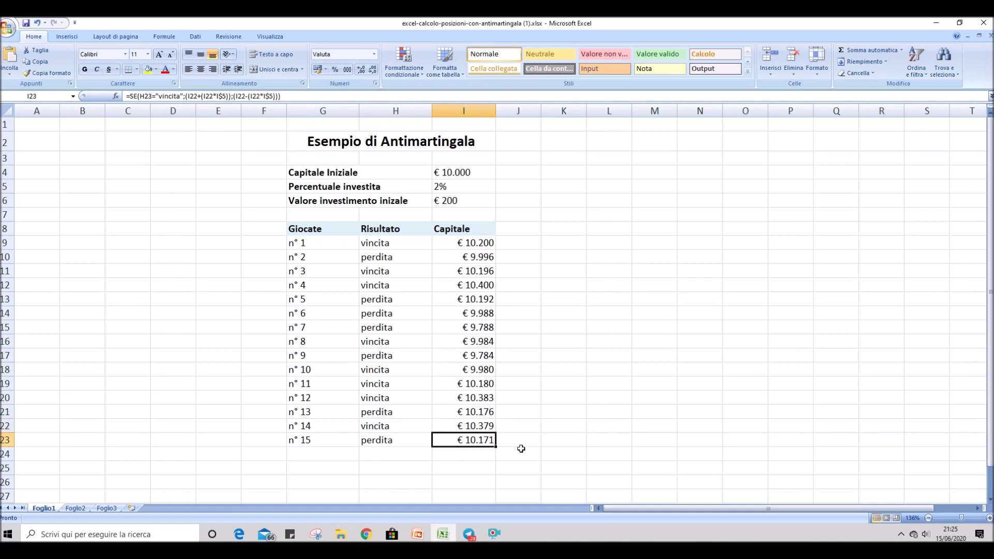
click(322, 242)
click(337, 310)
click(335, 383)
click(340, 426)
click(344, 440)
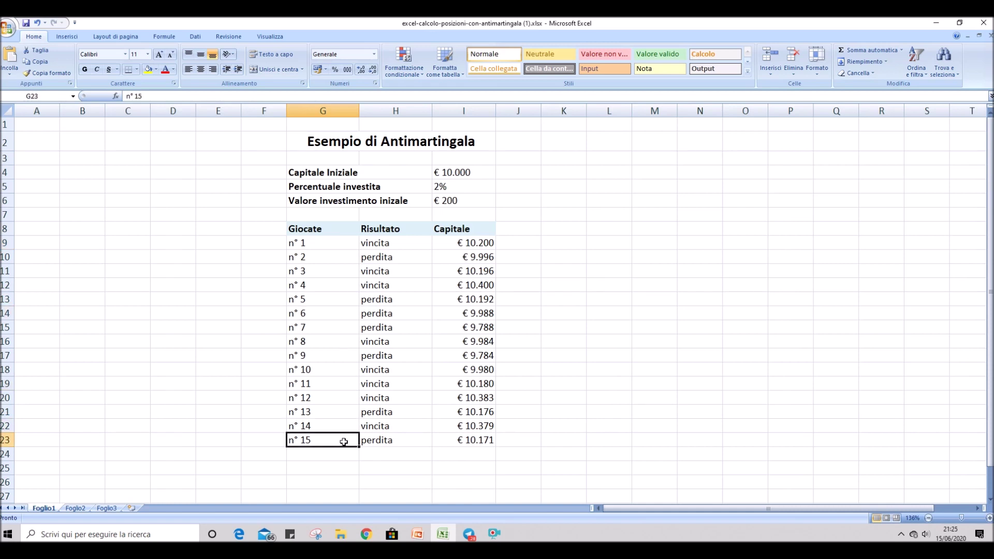
click(486, 441)
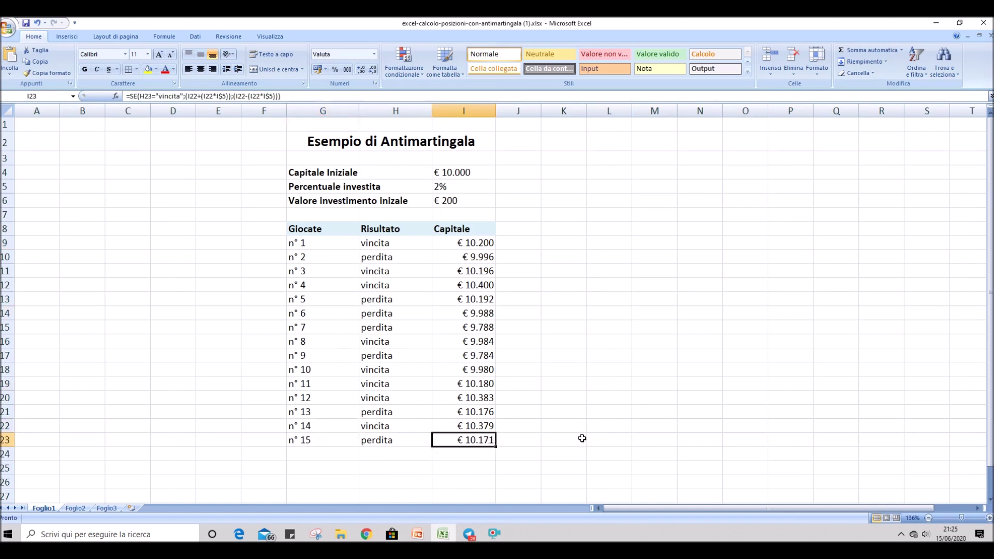